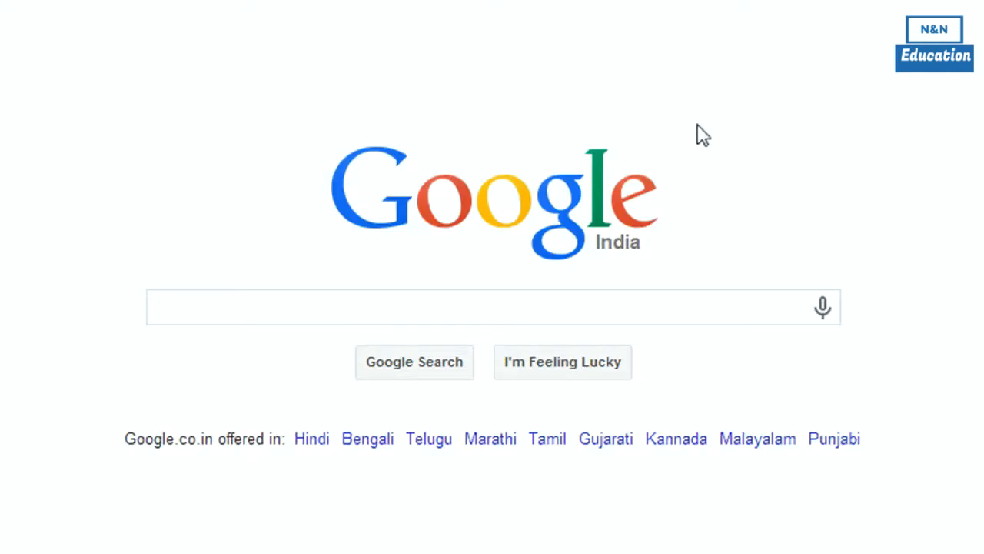
Search Google for "wamp server" and open the official WampServer website from the results
{"action": "left_click", "coordinate": [314, 310]}
{"action": "type", "text": "wamp server"}
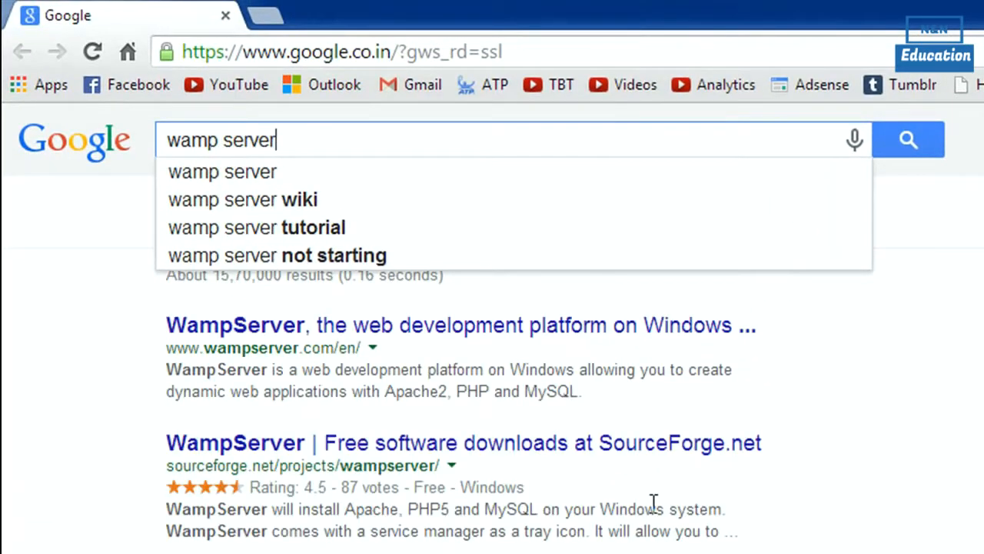
{"action": "key", "text": "Return"}
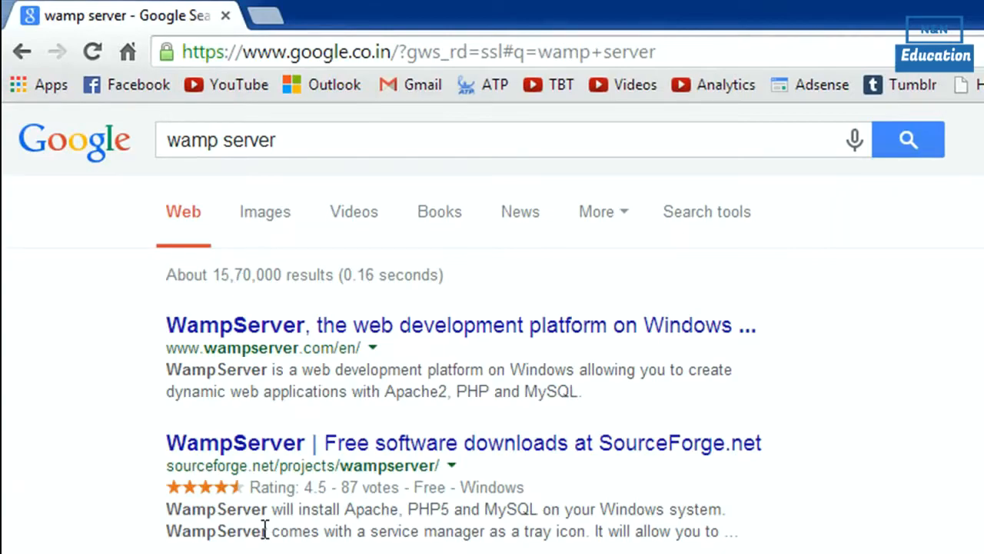
{"action": "scroll", "coordinate": [492, 323], "scroll_direction": "down", "scroll_amount": 1}
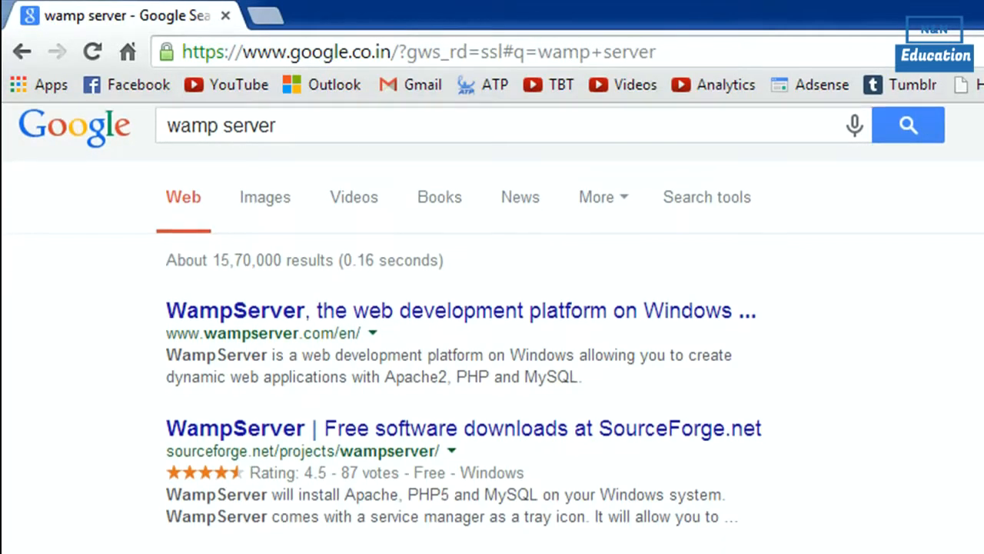
{"action": "left_click", "coordinate": [256, 316]}
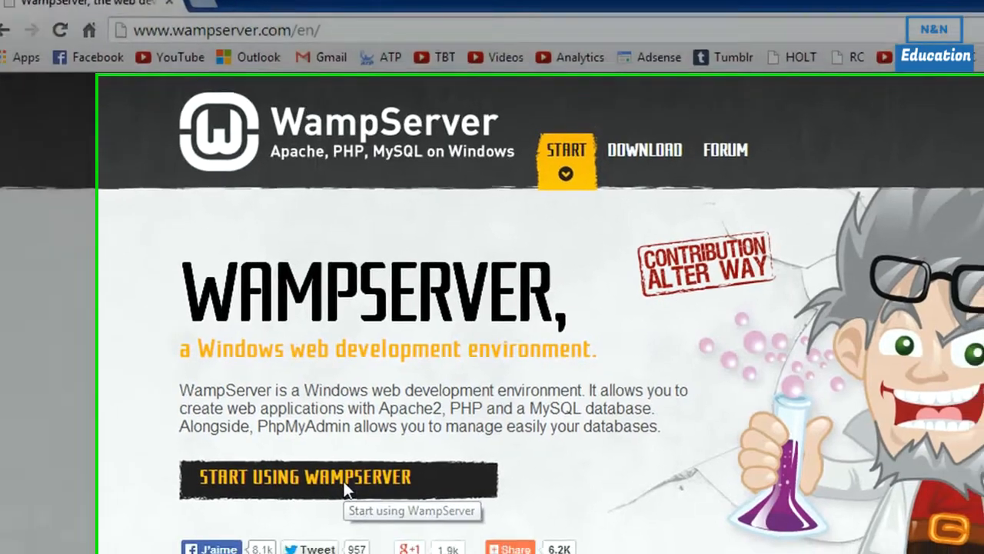
Download WampServer (64 bits & PHP 5.5) 2.5 directly, skipping the form, and show the downloaded file in its folder
{"action": "left_click", "coordinate": [364, 505]}
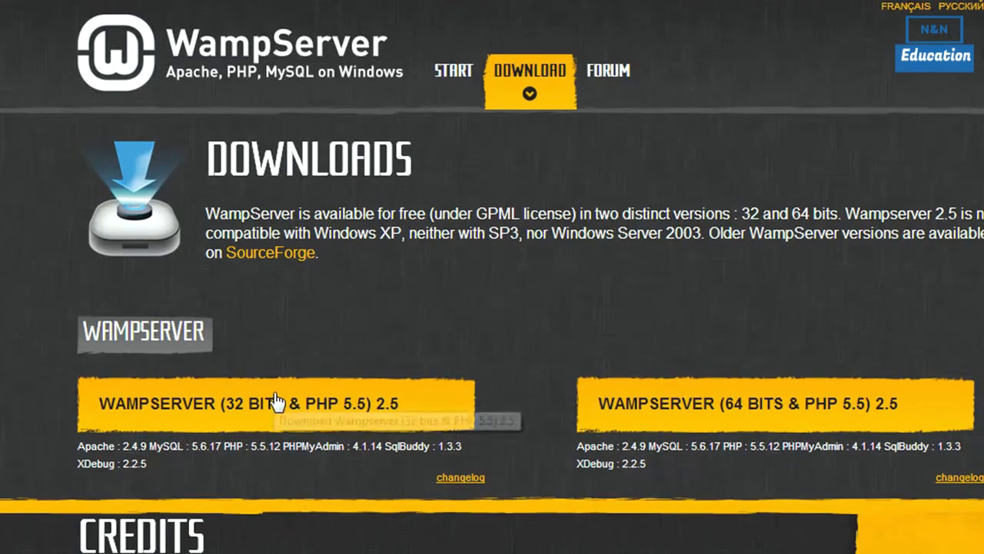
{"action": "left_click", "coordinate": [742, 408]}
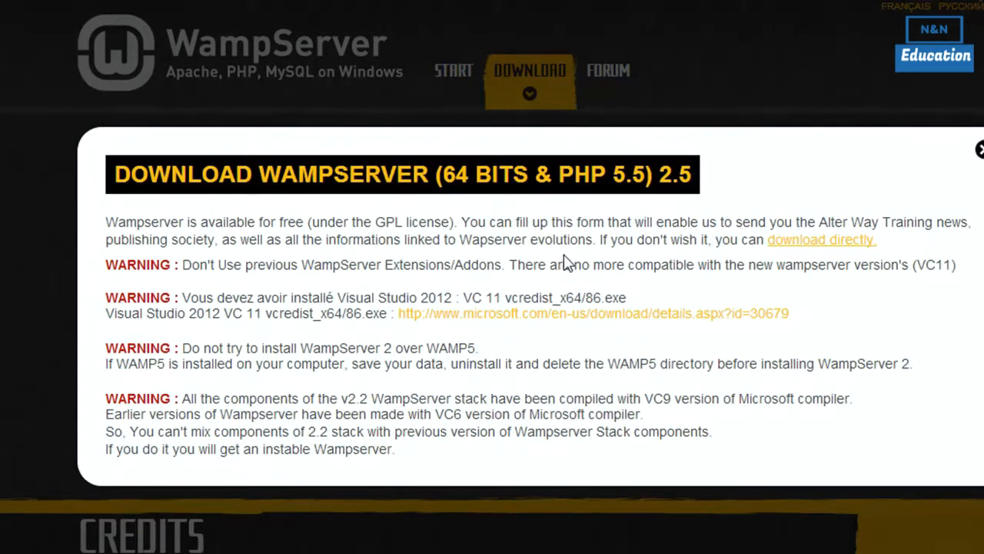
{"action": "left_click", "coordinate": [849, 244]}
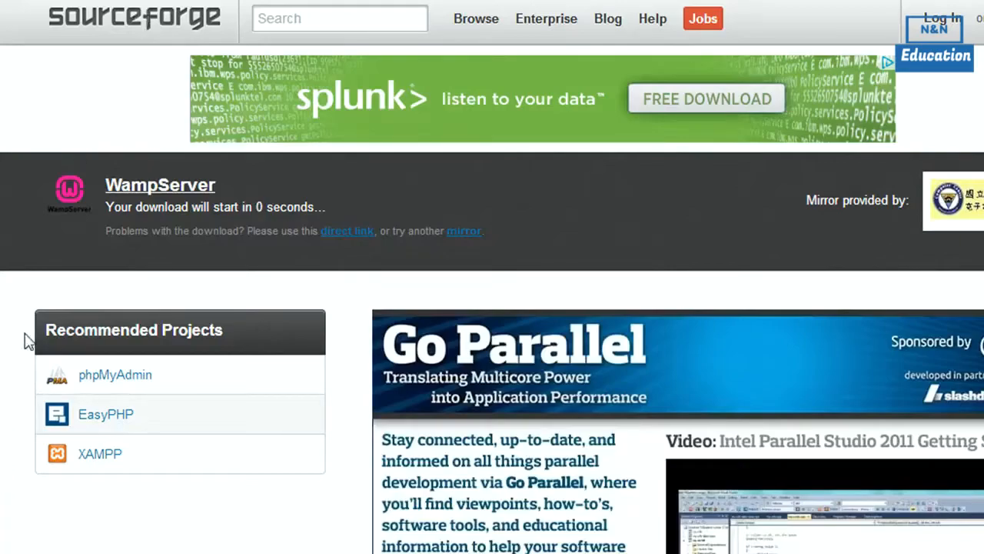
{"action": "right_click", "coordinate": [77, 552]}
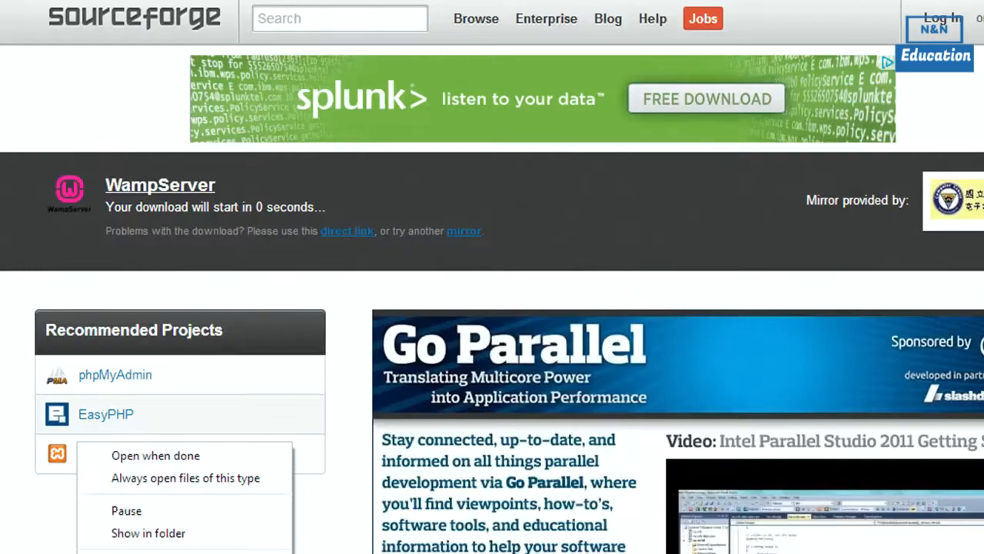
{"action": "left_click", "coordinate": [61, 519]}
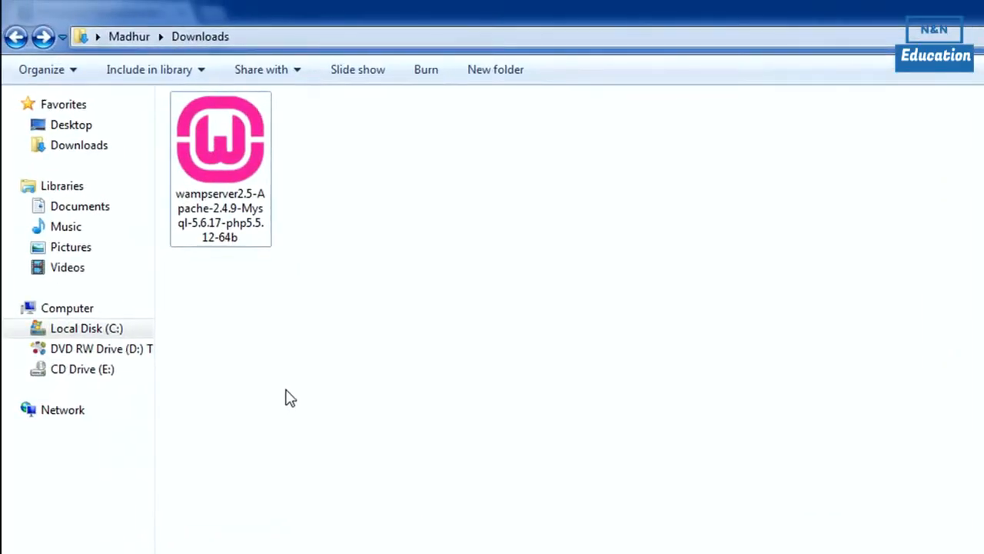
Run the downloaded WampServer installer and accept the license agreement, continuing to the destination location page
{"action": "double_click", "coordinate": [232, 140]}
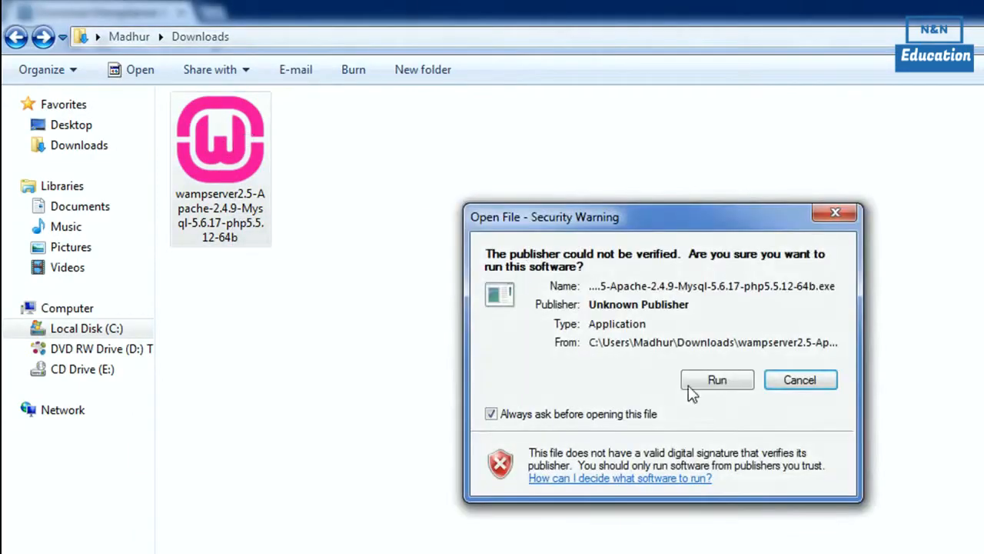
{"action": "left_click", "coordinate": [708, 380]}
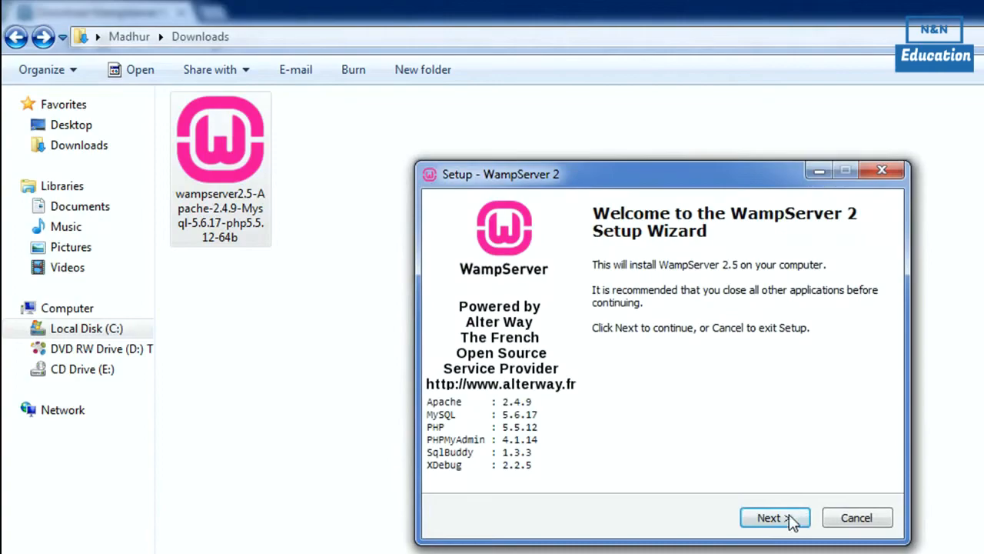
{"action": "left_click", "coordinate": [773, 517]}
{"action": "left_click", "coordinate": [553, 458]}
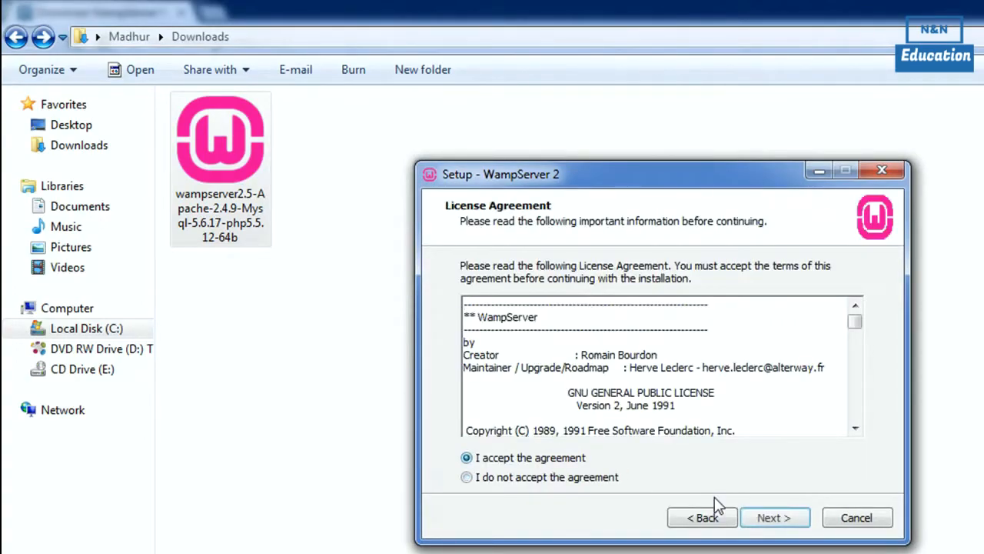
{"action": "left_click", "coordinate": [758, 517]}
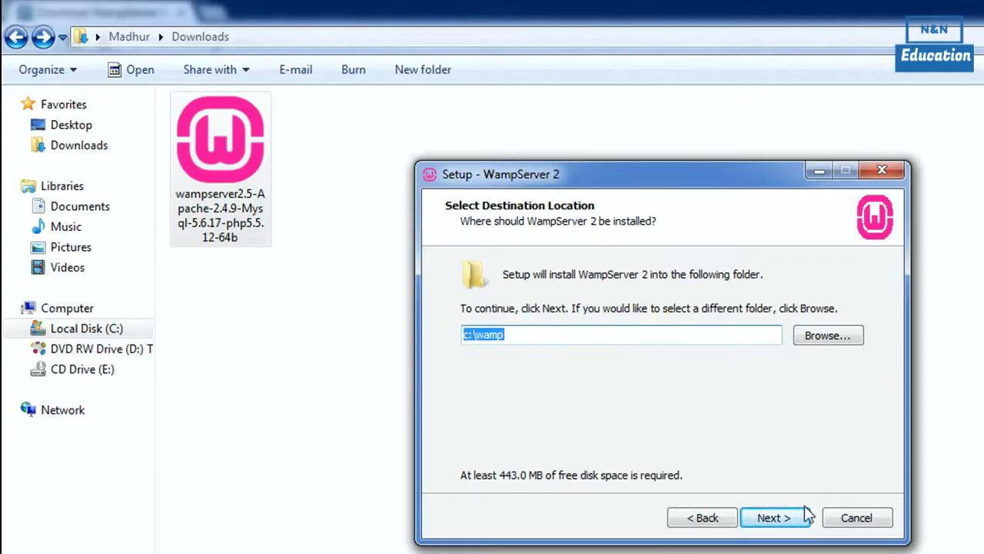
Cancel the WampServer setup at the destination location page and confirm exiting it
{"action": "left_click", "coordinate": [852, 520]}
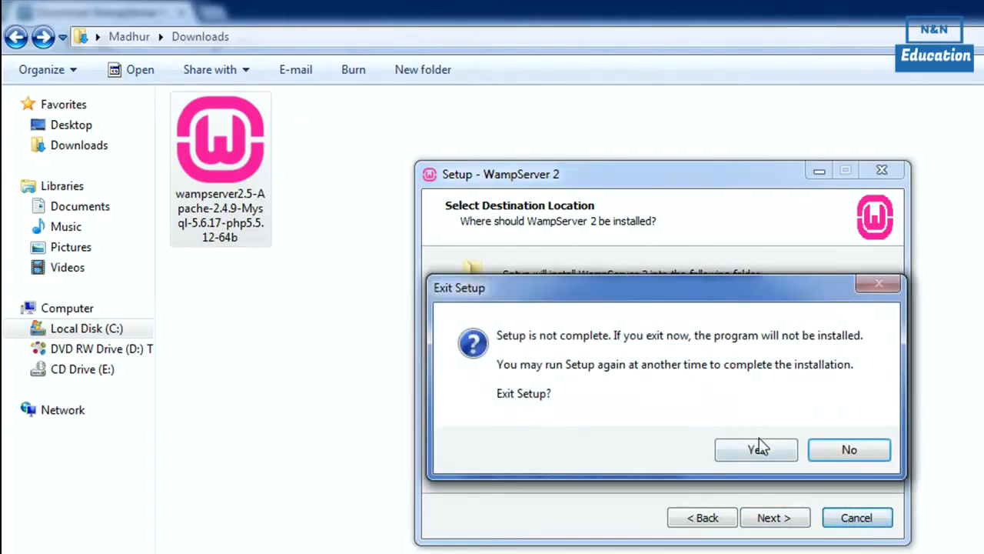
{"action": "left_click", "coordinate": [760, 448]}
{"action": "left_click", "coordinate": [962, 402]}
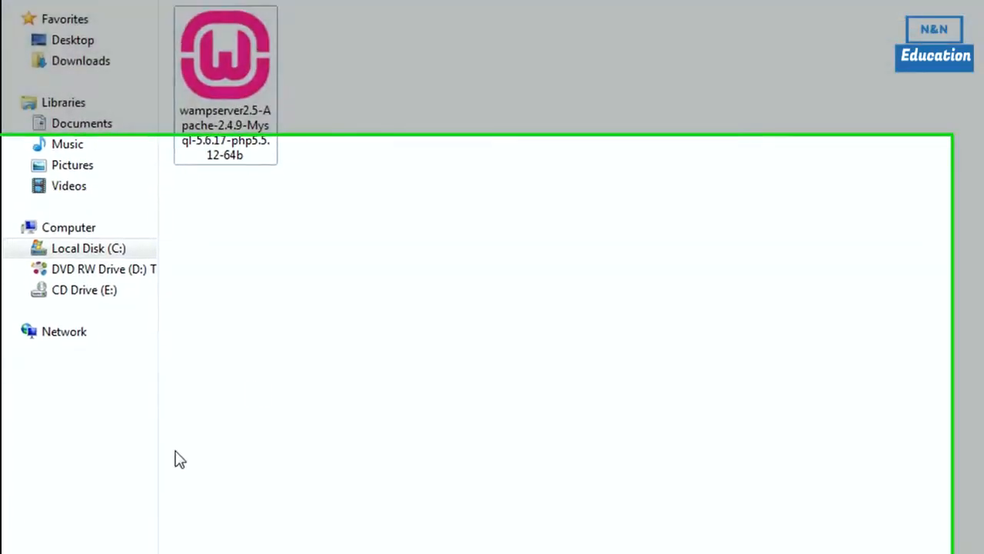
Search the installed programs for "start" and launch start WampServer64
{"action": "left_click", "coordinate": [29, 536]}
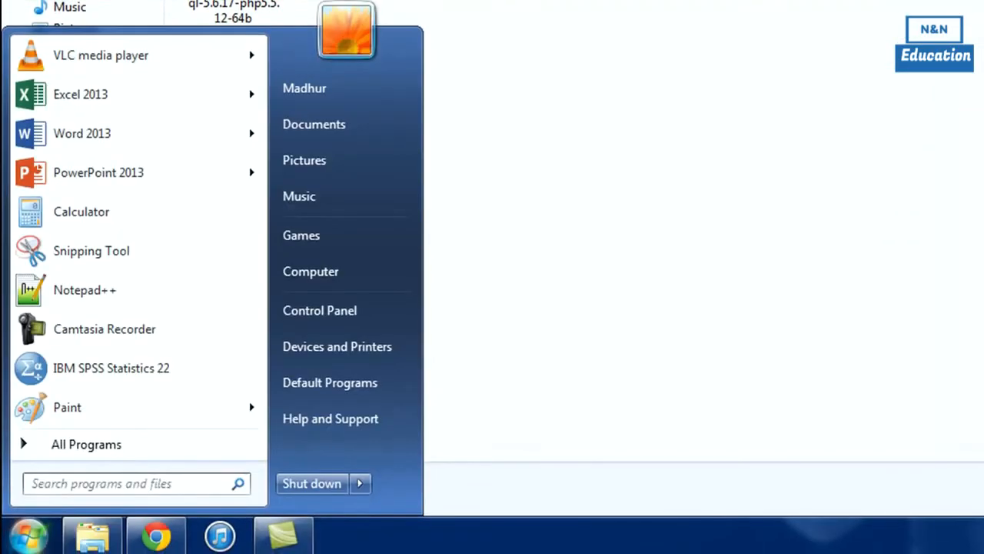
{"action": "type", "text": "start"}
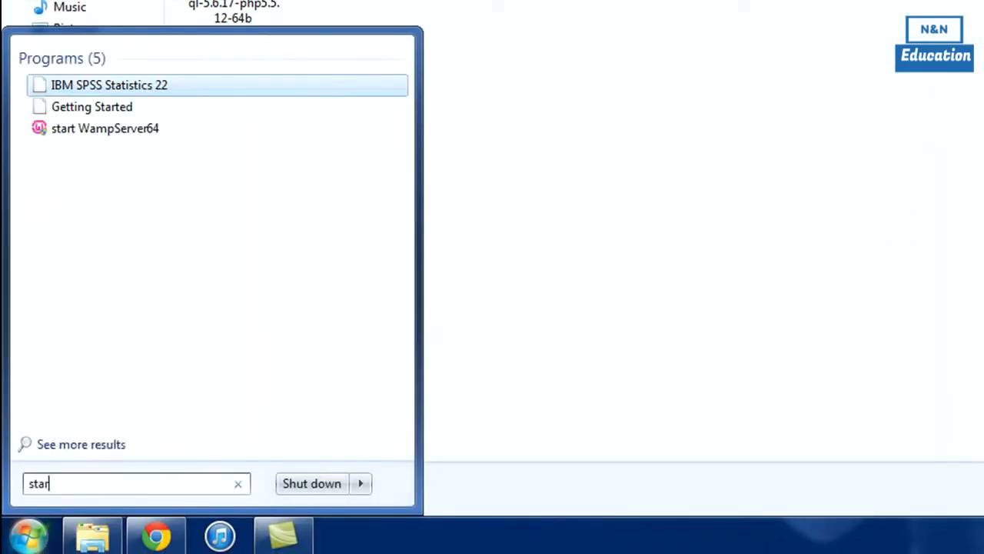
{"action": "key", "text": "Down"}
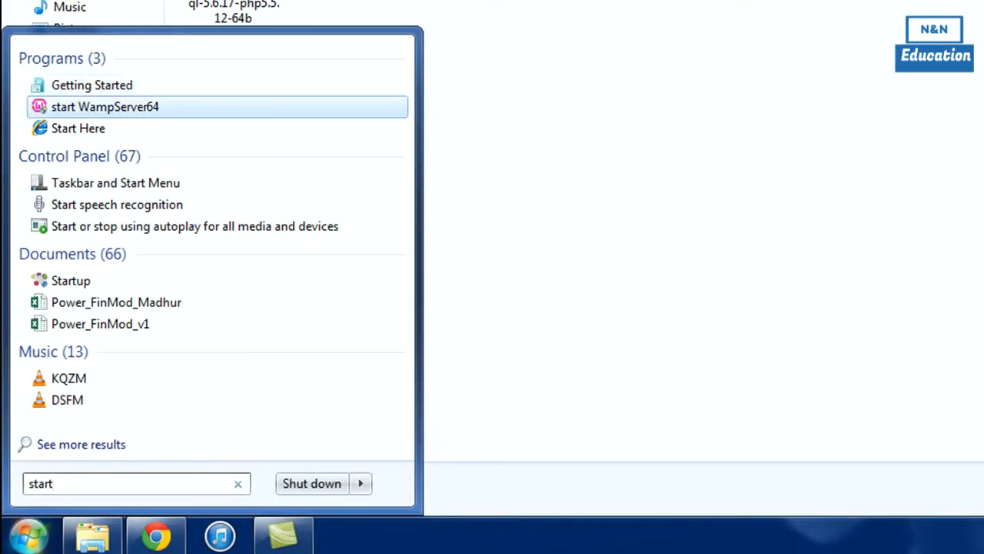
{"action": "key", "text": "Return"}
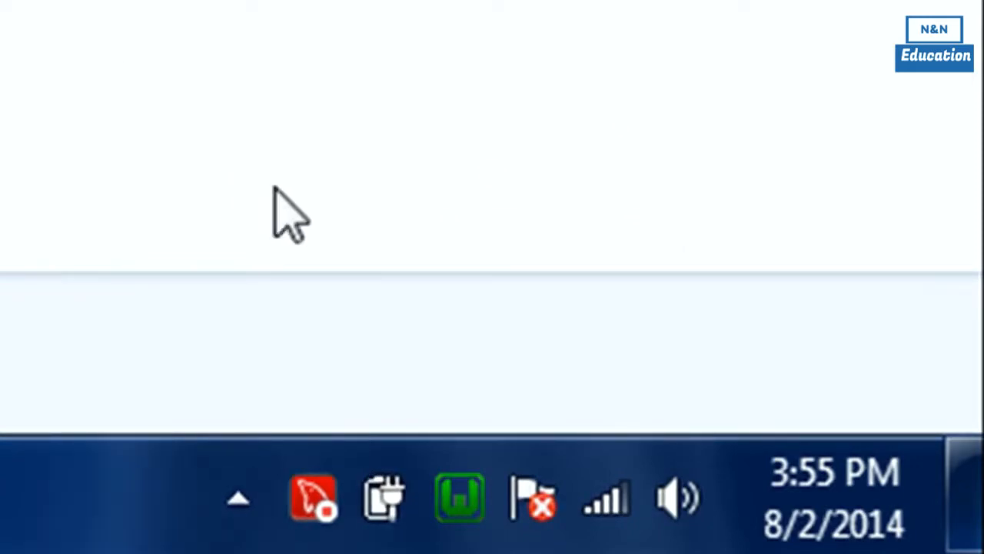
{"action": "mouse_move", "coordinate": [469, 522]}
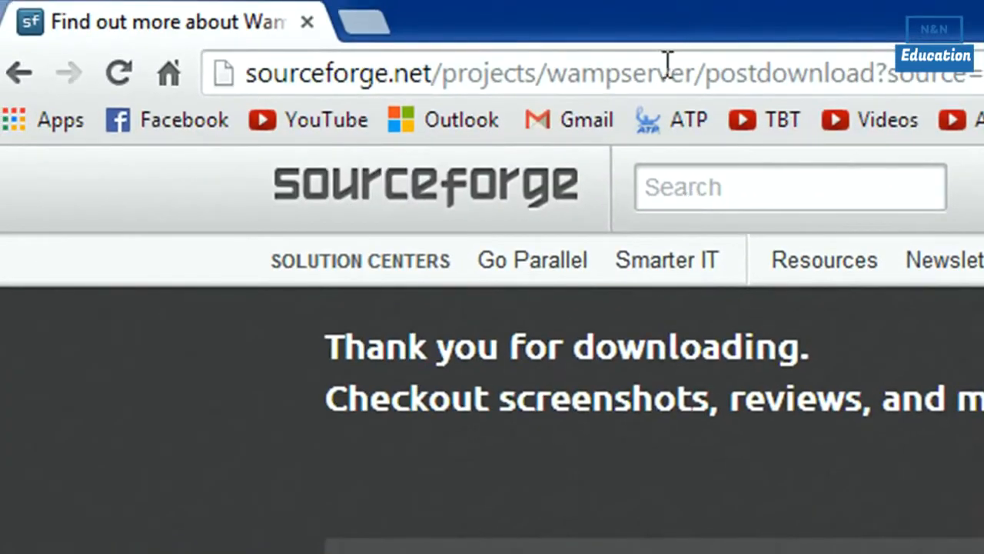
Load localhost in Chrome to open the WampServer homepage
{"action": "left_click", "coordinate": [668, 63]}
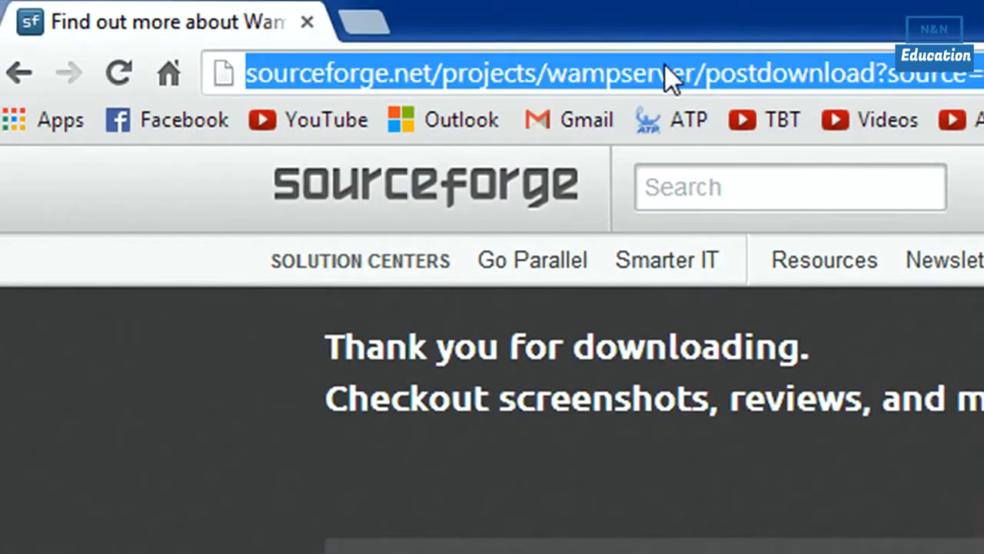
{"action": "type", "text": "localhos"}
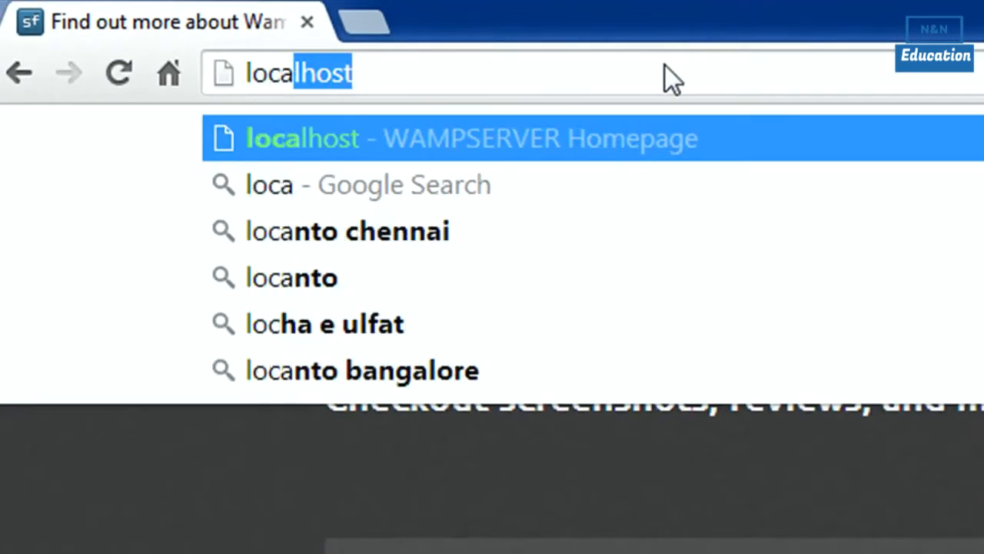
{"action": "type", "text": "t"}
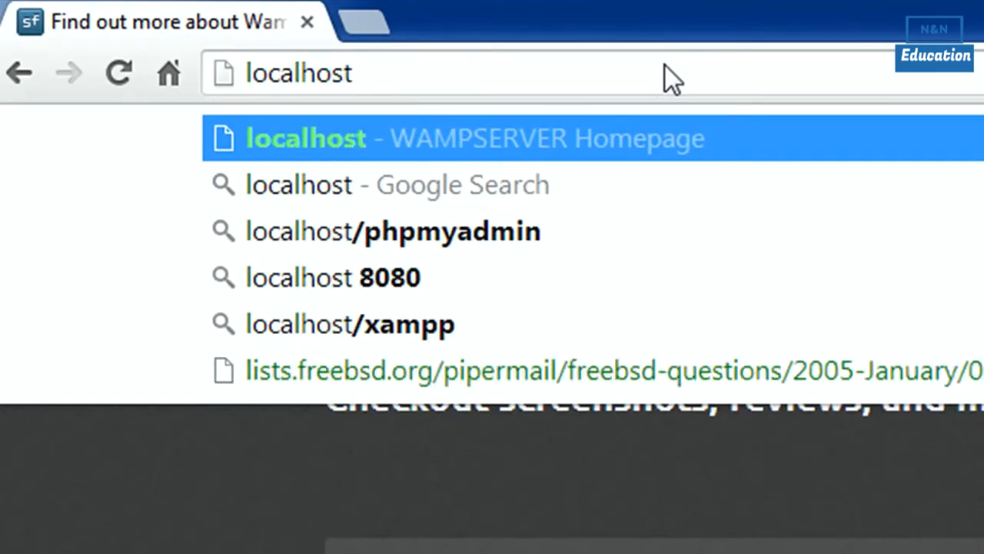
{"action": "key", "text": "Return"}
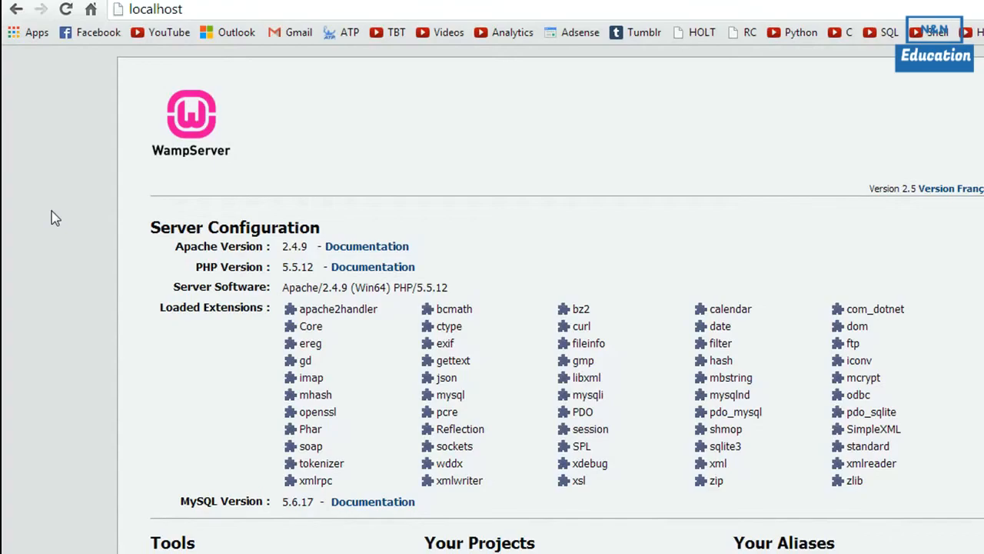
View phpMyAdmin from the Tools section of the WampServer homepage, and return to the homepage
{"action": "scroll", "coordinate": [52, 212], "scroll_direction": "down", "scroll_amount": 2}
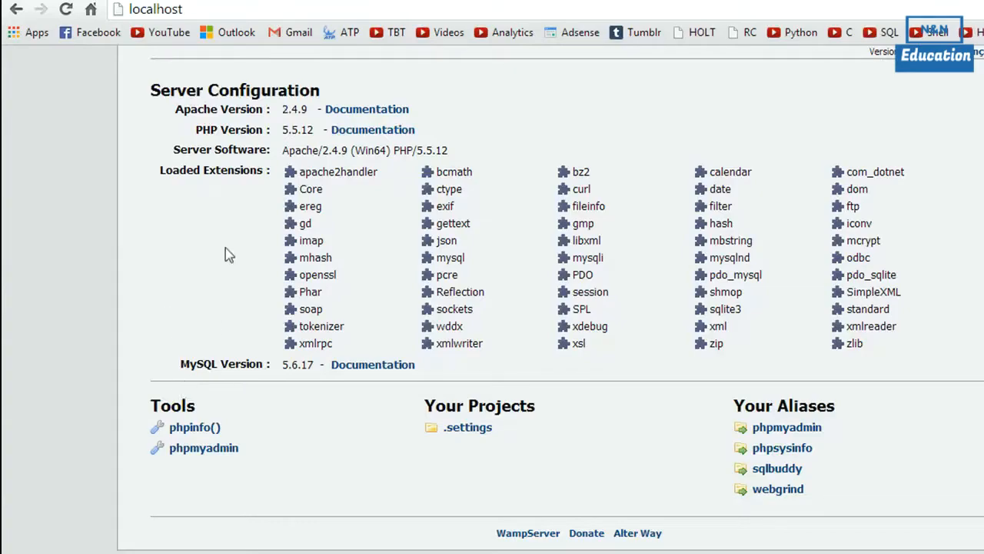
{"action": "scroll", "coordinate": [225, 247], "scroll_direction": "down", "scroll_amount": 1}
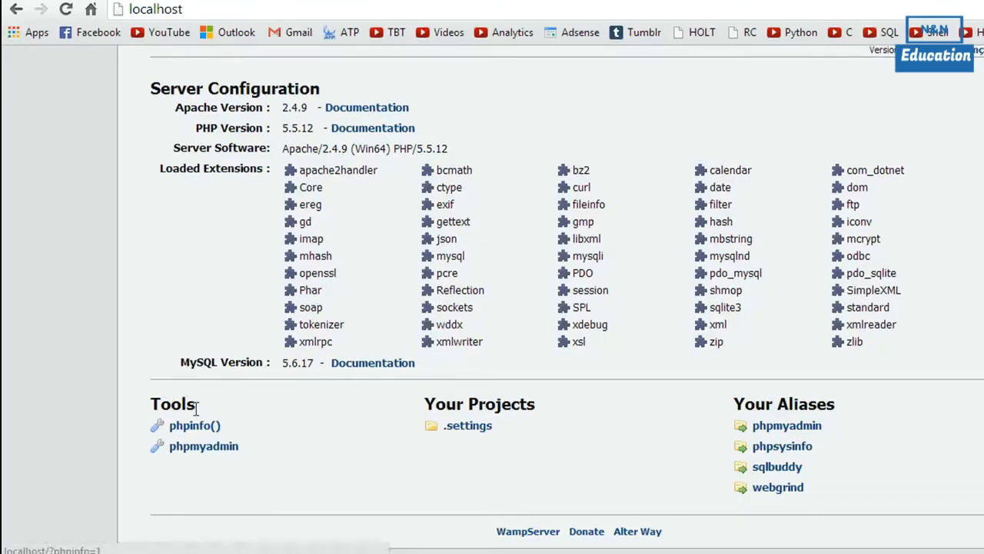
{"action": "left_click", "coordinate": [213, 453]}
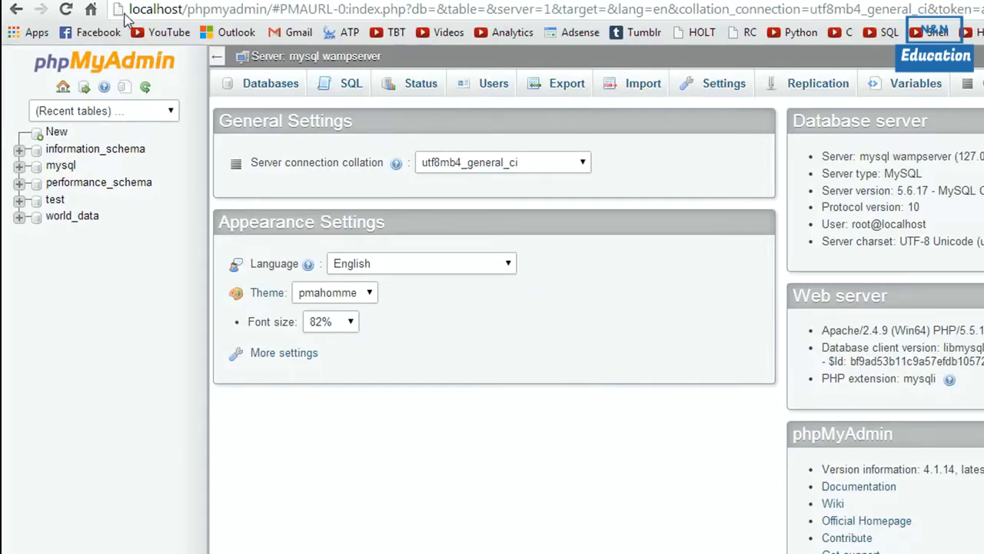
{"action": "left_click", "coordinate": [10, 10]}
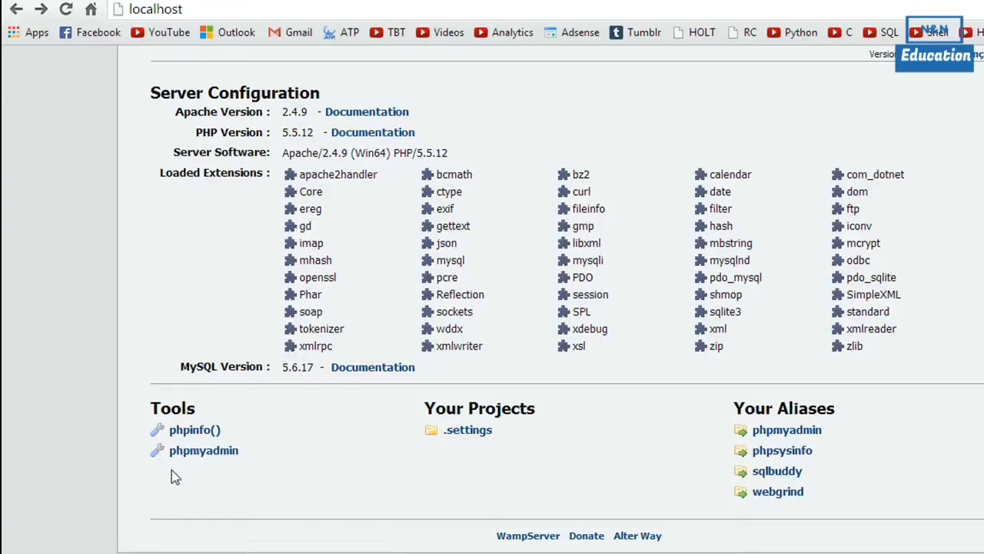
Open phpinfo() from the Tools section and examine the PHP version, system details and configuration directives
{"action": "left_click", "coordinate": [192, 430]}
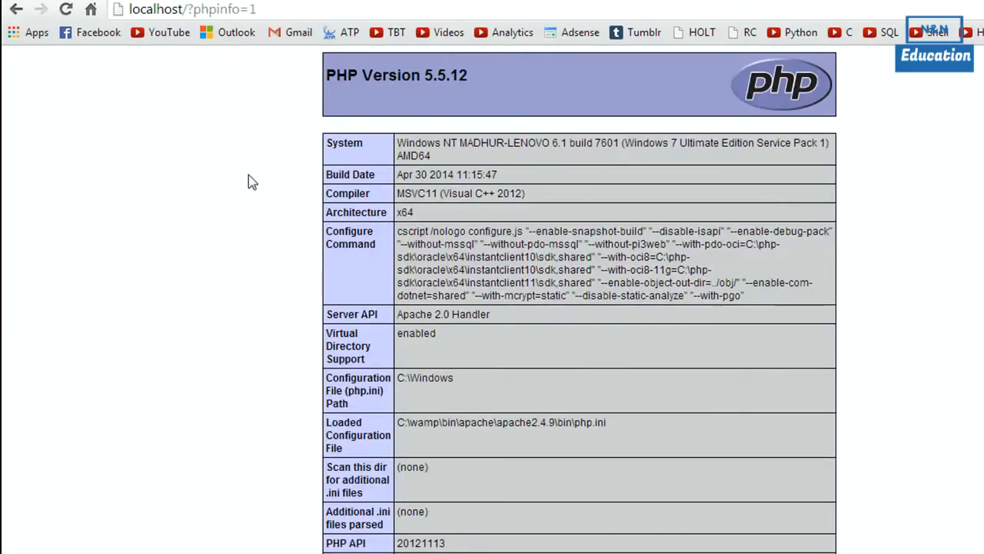
{"action": "scroll", "coordinate": [249, 182], "scroll_direction": "down", "scroll_amount": 1}
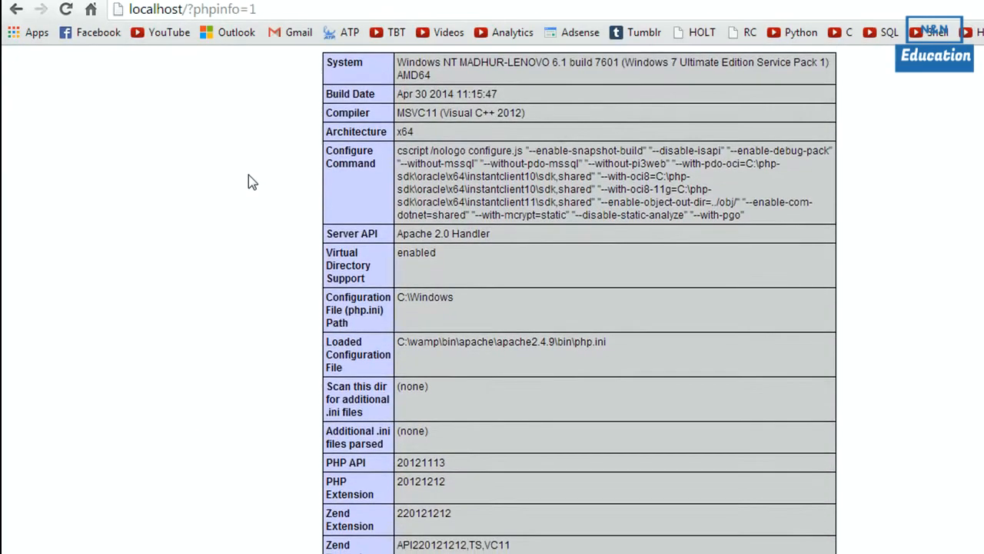
{"action": "scroll", "coordinate": [248, 175], "scroll_direction": "up", "scroll_amount": 1}
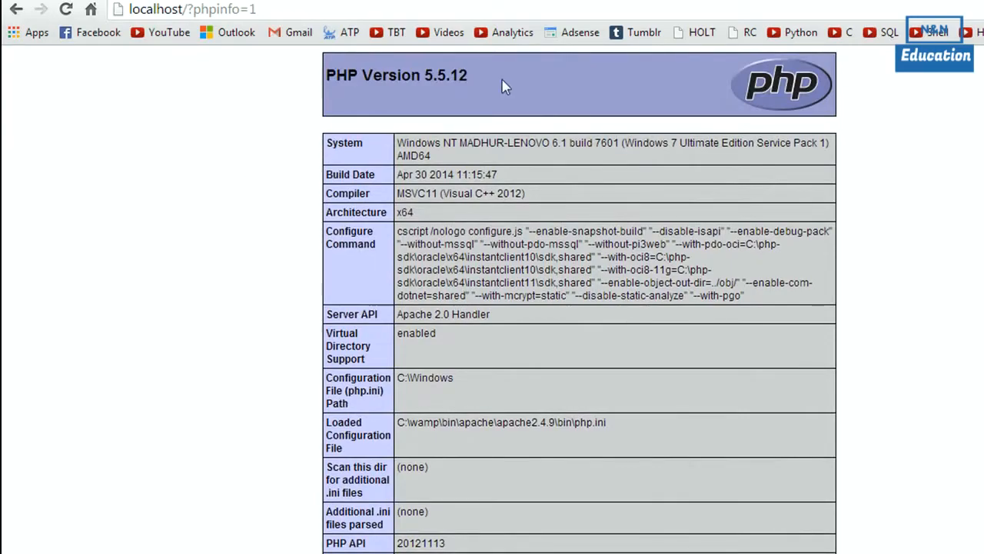
{"action": "scroll", "coordinate": [580, 170], "scroll_direction": "down", "scroll_amount": 4}
{"action": "scroll", "coordinate": [580, 171], "scroll_direction": "down", "scroll_amount": 6}
{"action": "scroll", "coordinate": [579, 170], "scroll_direction": "down", "scroll_amount": 13}
{"action": "scroll", "coordinate": [580, 171], "scroll_direction": "down", "scroll_amount": 12}
{"action": "scroll", "coordinate": [580, 171], "scroll_direction": "down", "scroll_amount": 3}
{"action": "scroll", "coordinate": [579, 171], "scroll_direction": "down", "scroll_amount": 14}
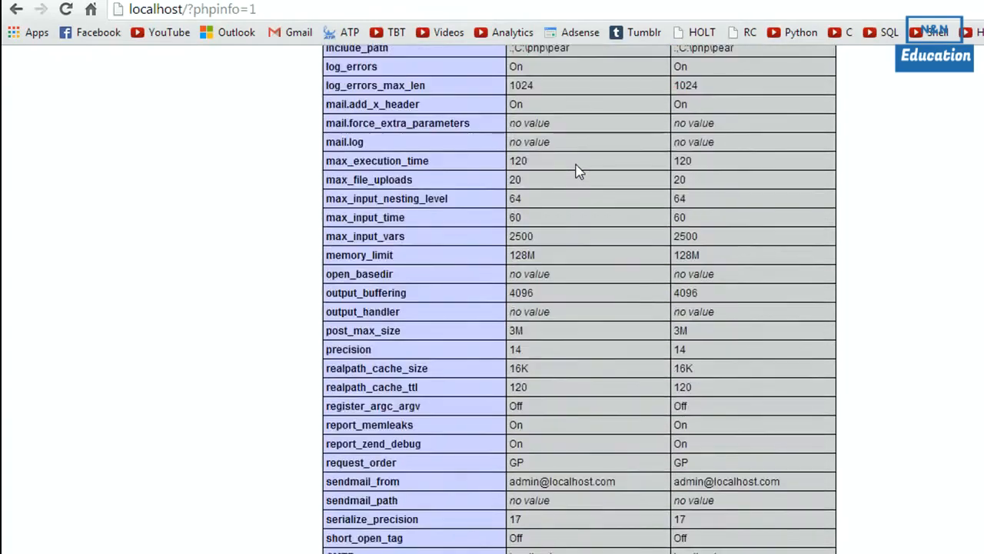
{"action": "scroll", "coordinate": [580, 170], "scroll_direction": "down", "scroll_amount": 1}
{"action": "scroll", "coordinate": [579, 171], "scroll_direction": "down", "scroll_amount": 19}
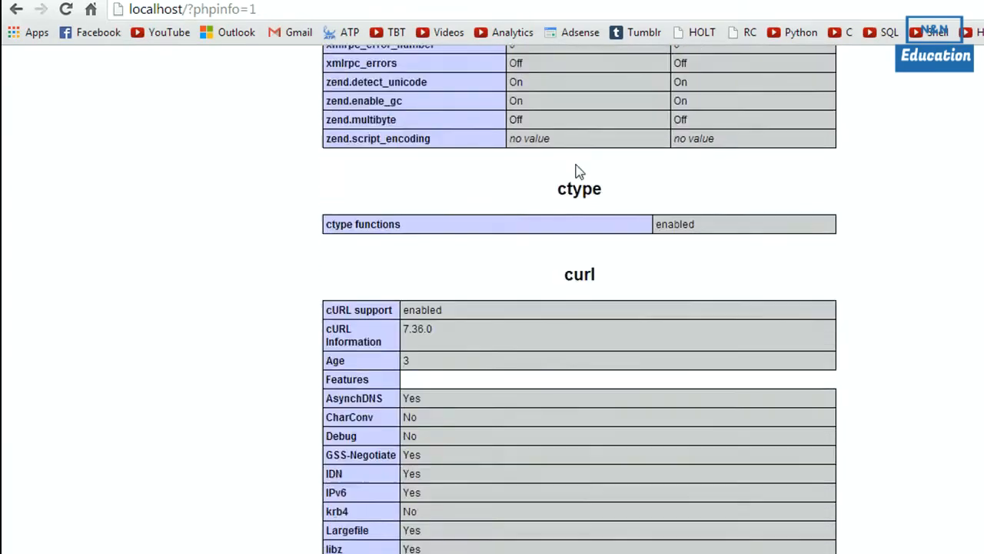
{"action": "scroll", "coordinate": [580, 171], "scroll_direction": "down", "scroll_amount": 5}
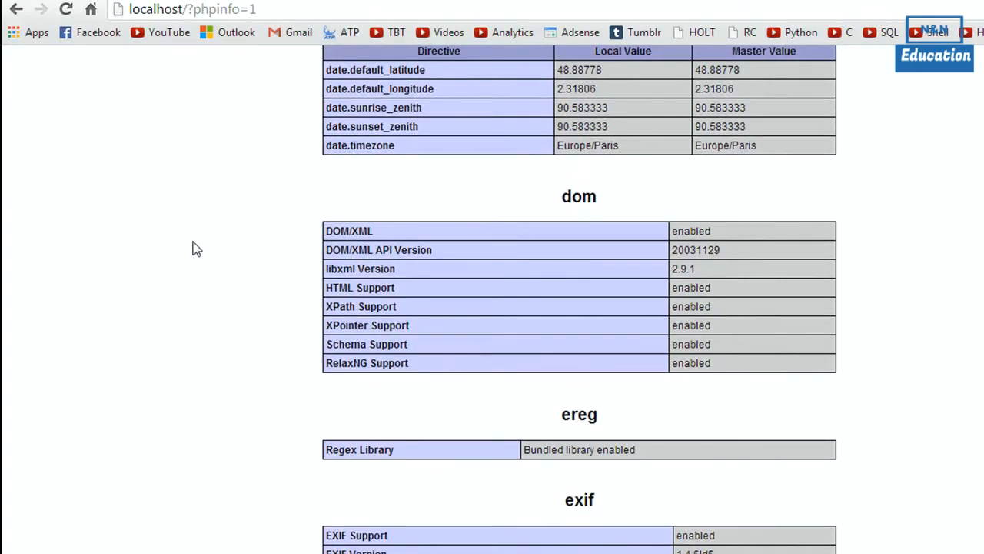
{"action": "scroll", "coordinate": [196, 248], "scroll_direction": "up", "scroll_amount": 15}
{"action": "scroll", "coordinate": [196, 248], "scroll_direction": "up", "scroll_amount": 20}
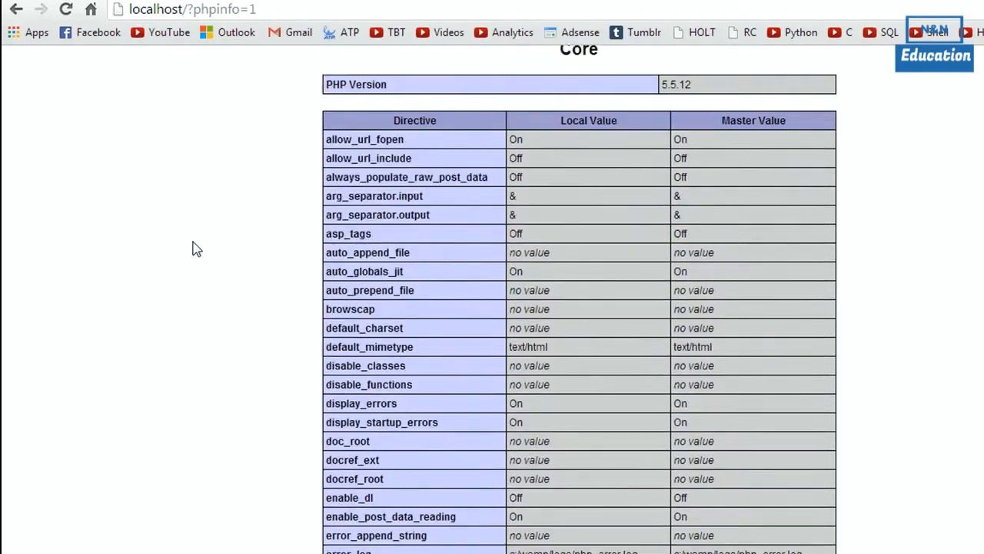
{"action": "scroll", "coordinate": [196, 249], "scroll_direction": "up", "scroll_amount": 20}
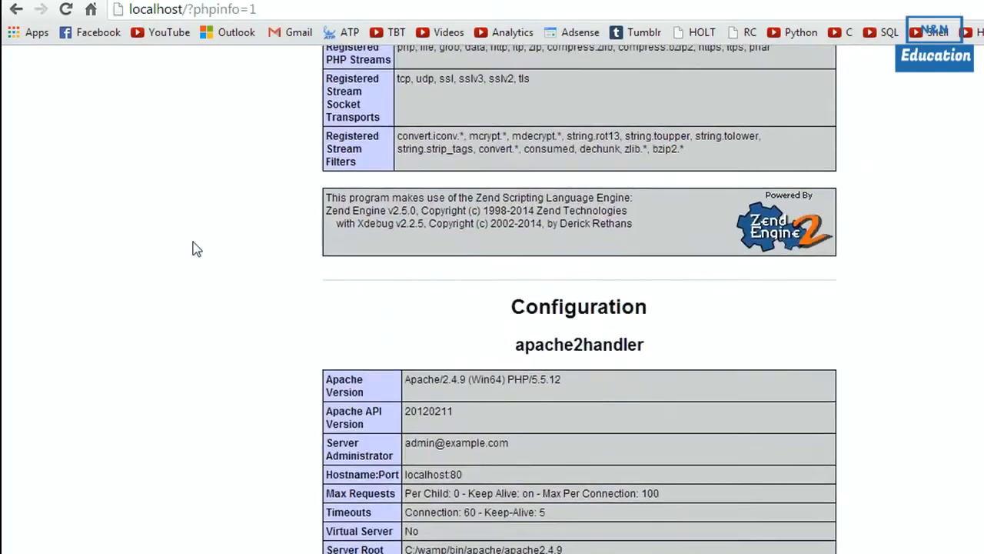